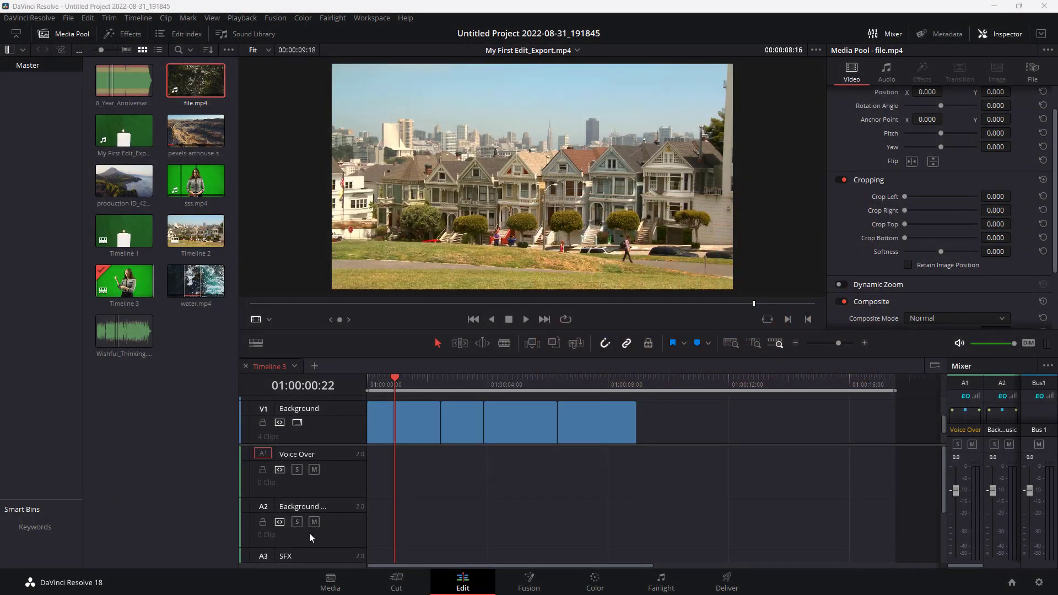
Click individual V1 clips, then marquee-select all four background clips on V1
left_click(414, 427)
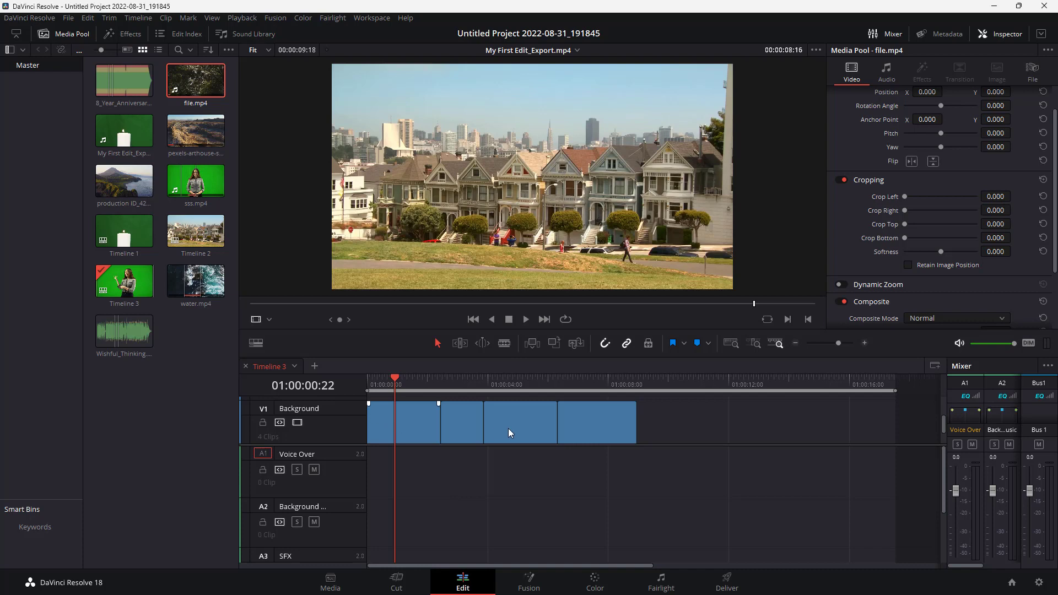
left_click(457, 426)
left_click(627, 425)
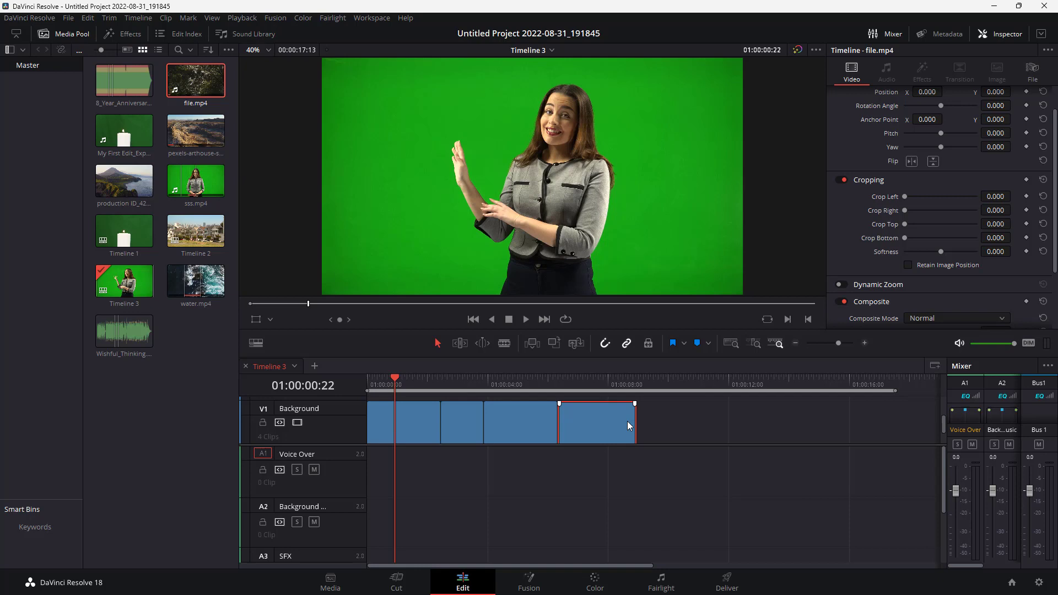
left_click(463, 426)
left_click_drag(716, 495, 375, 414)
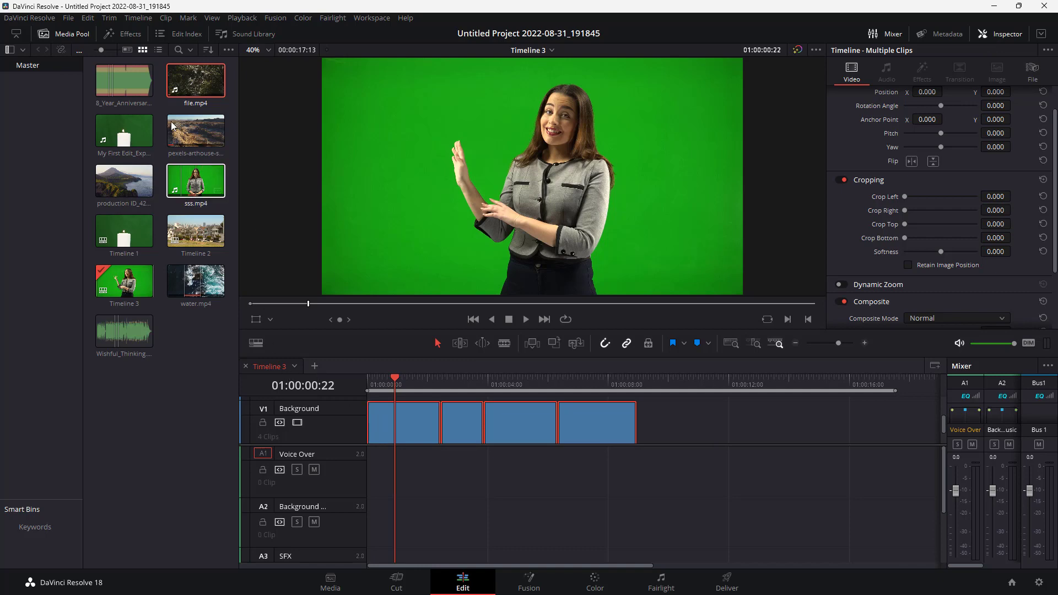
key("q")
Show the Video Transitions library and bring up Cross Dissolve's context menu
left_click(123, 33)
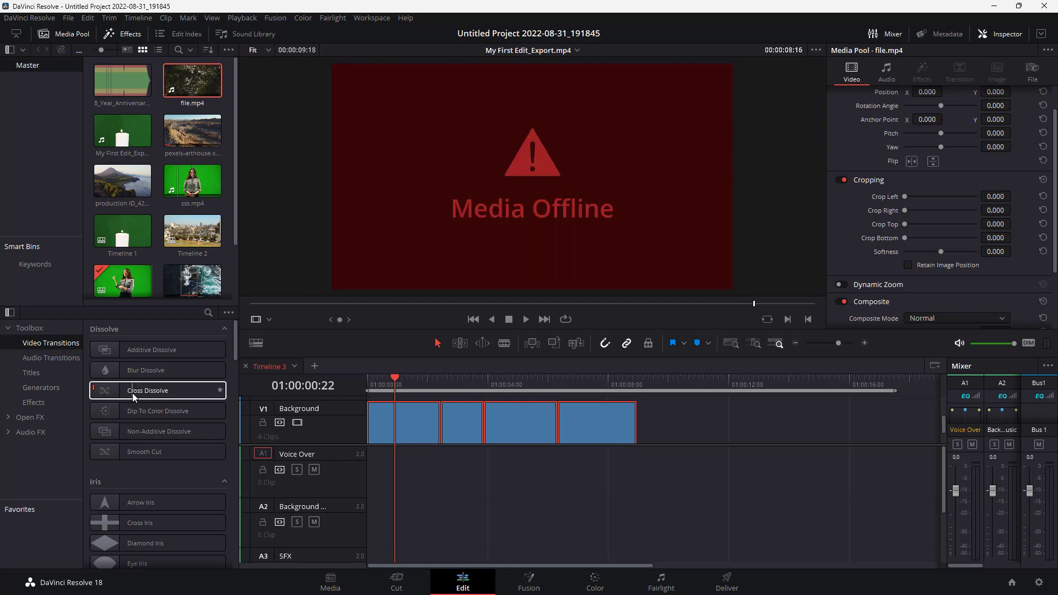
right_click(133, 393)
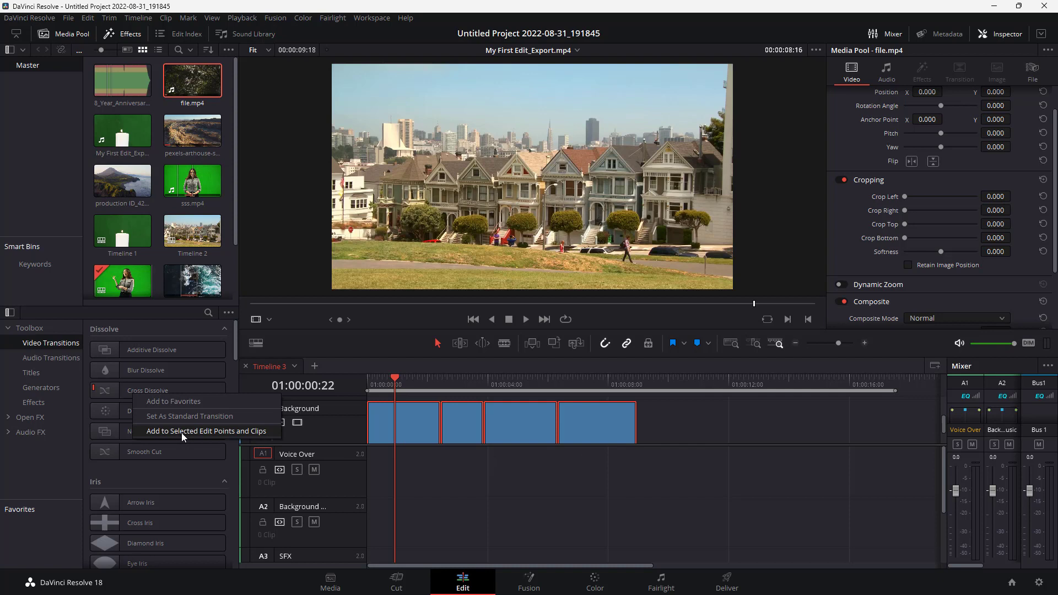
Add Cross Dissolve to the selected edit points with Trim Clips, then scrub to preview
left_click(185, 432)
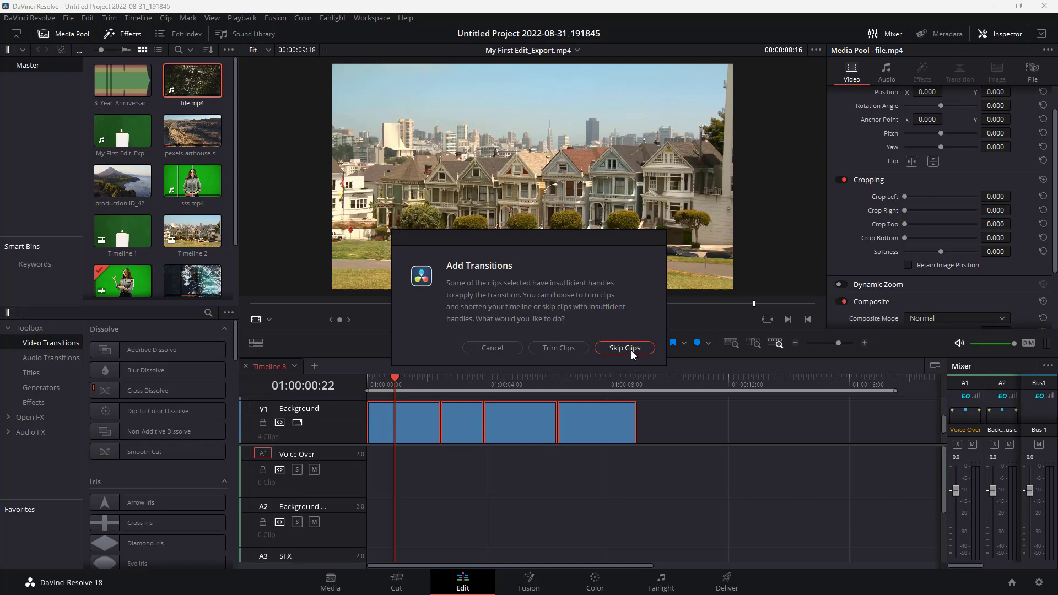
left_click(557, 348)
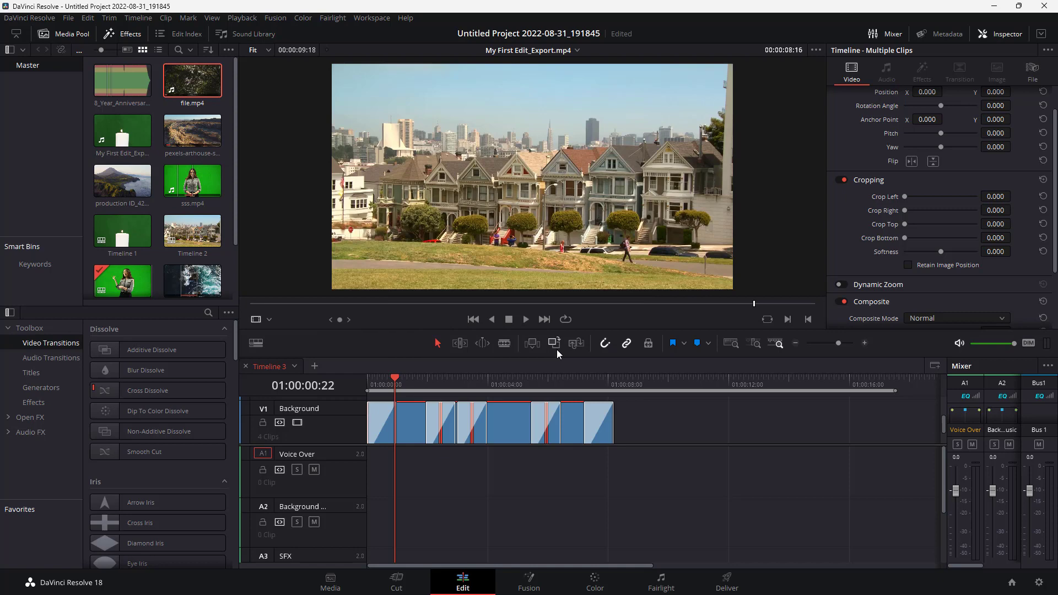
left_click_drag(390, 384, 589, 379)
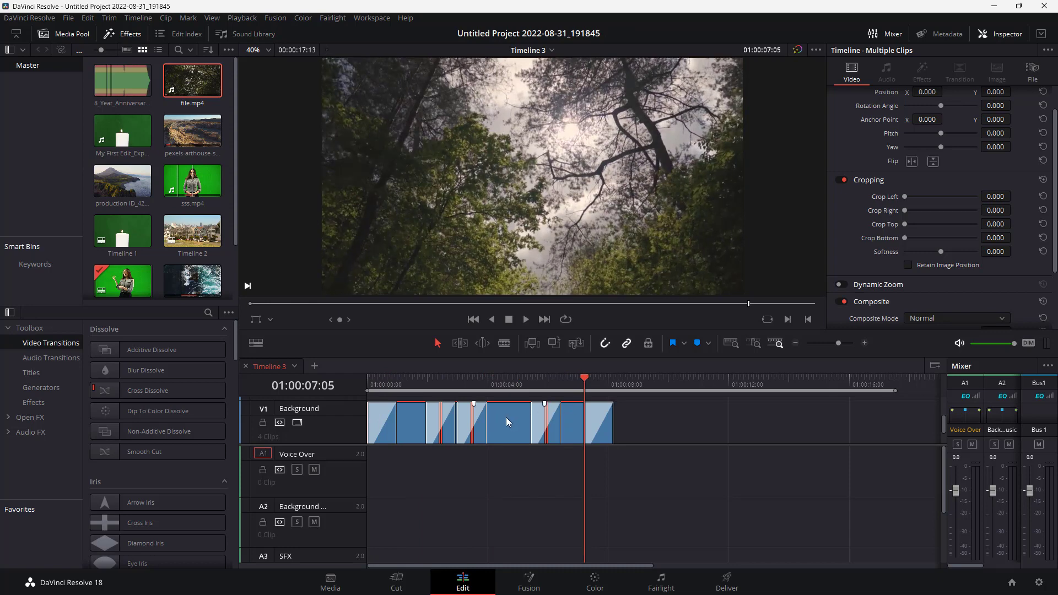
Undo the added dissolves, then select only the first and fourth V1 clips
left_click(662, 436)
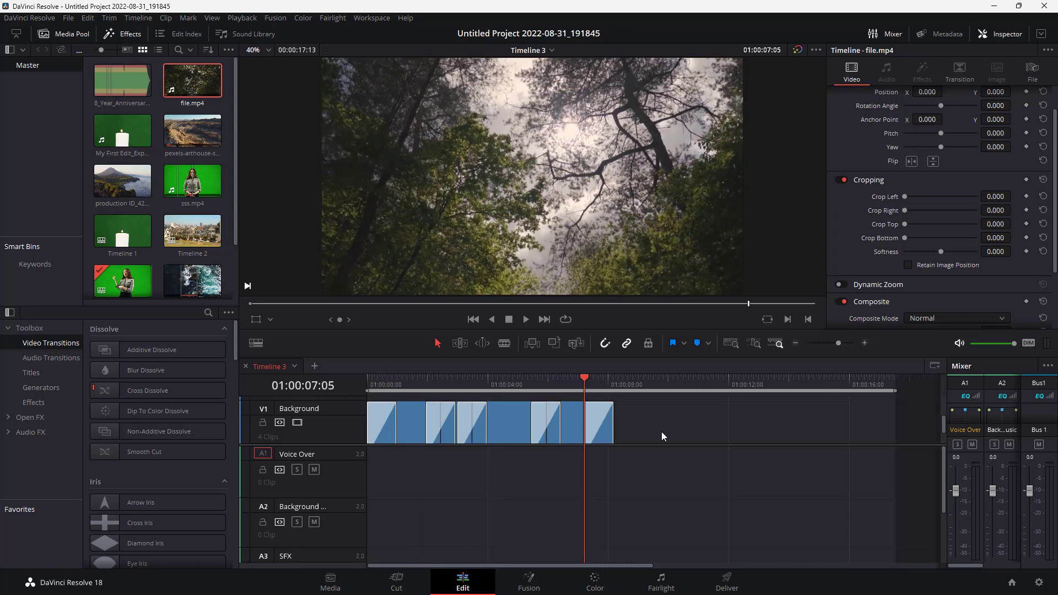
key("ctrl+z")
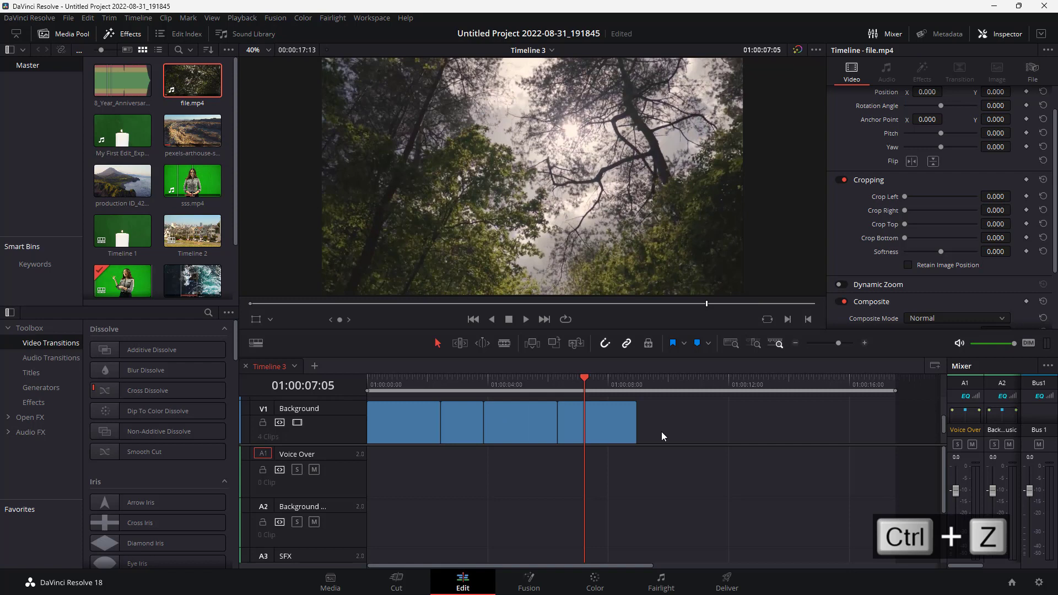
left_click_drag(412, 460, 460, 428)
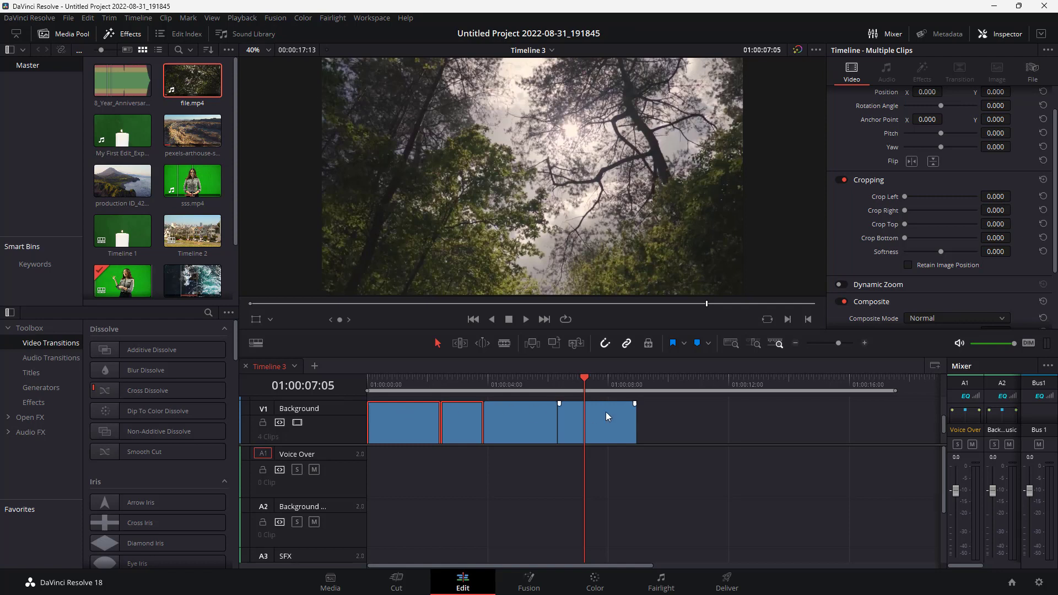
left_click(505, 489)
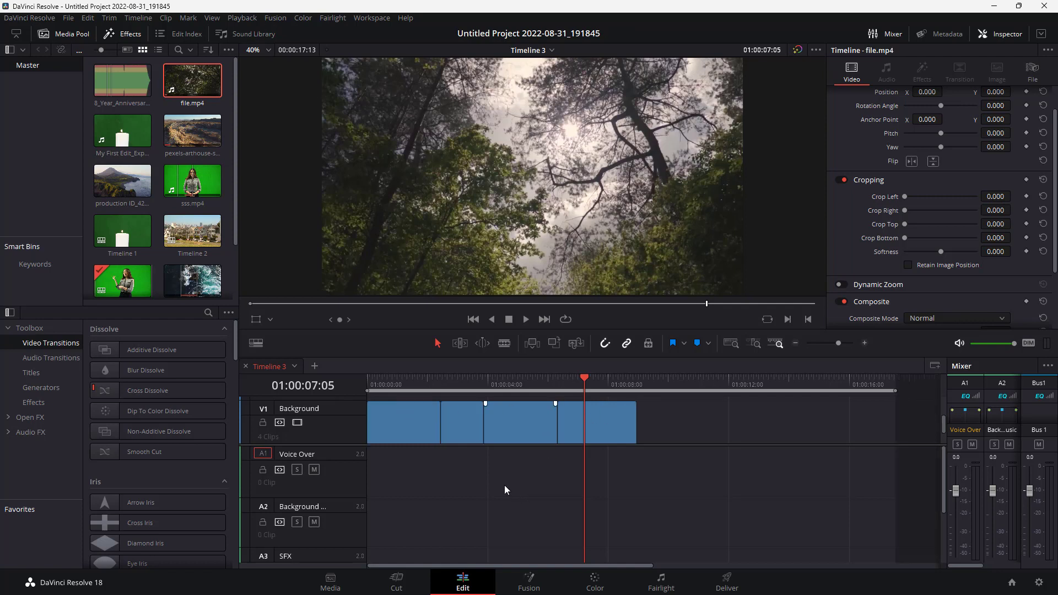
left_click(421, 439)
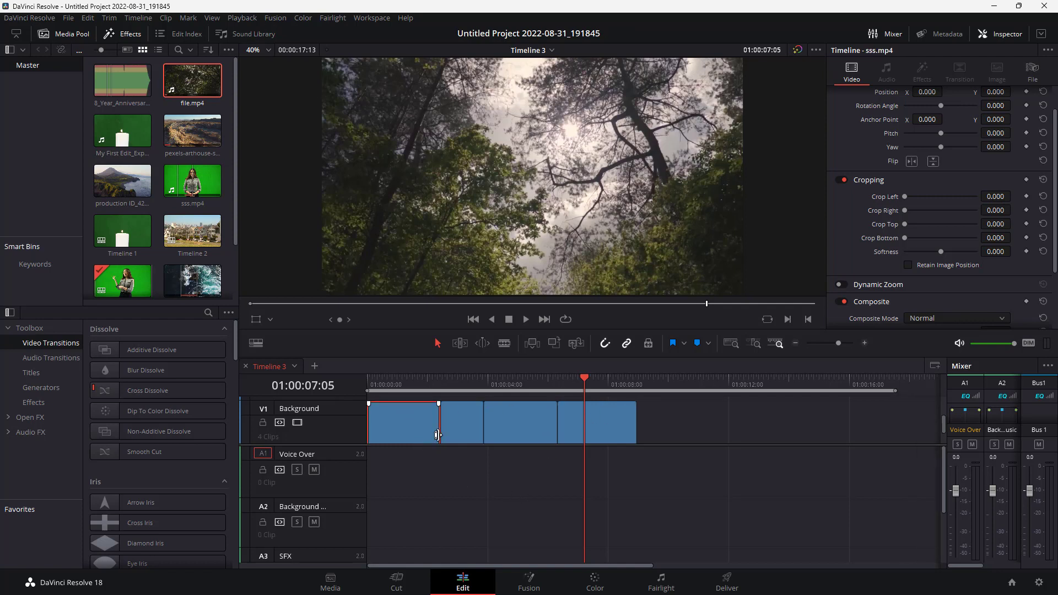
left_click(622, 430, "ctrl")
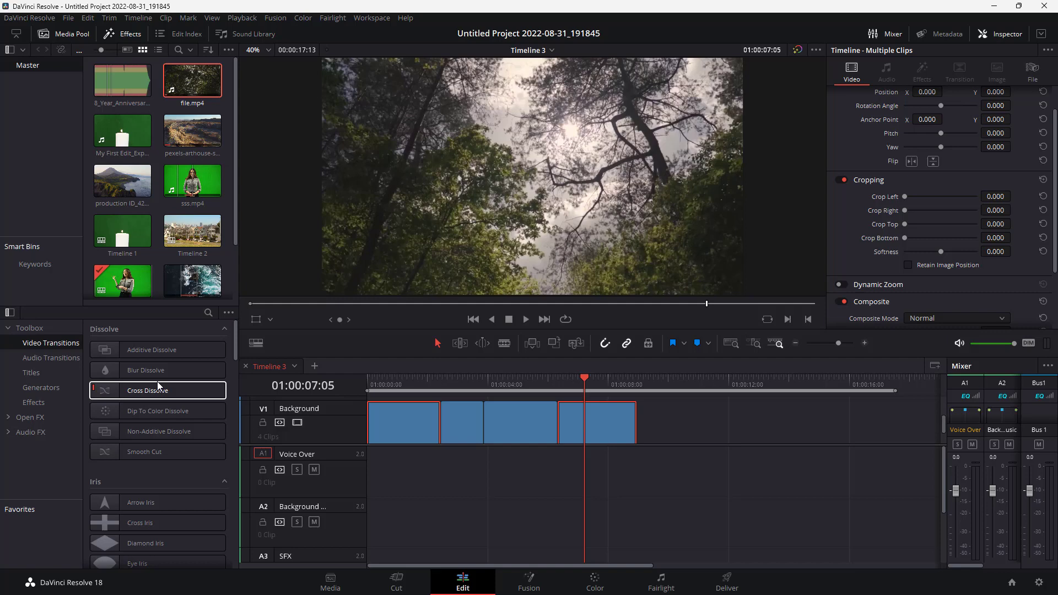
Apply Cross Dissolve to the first and fourth V1 clips, then scrub the timeline to preview
right_click(161, 387)
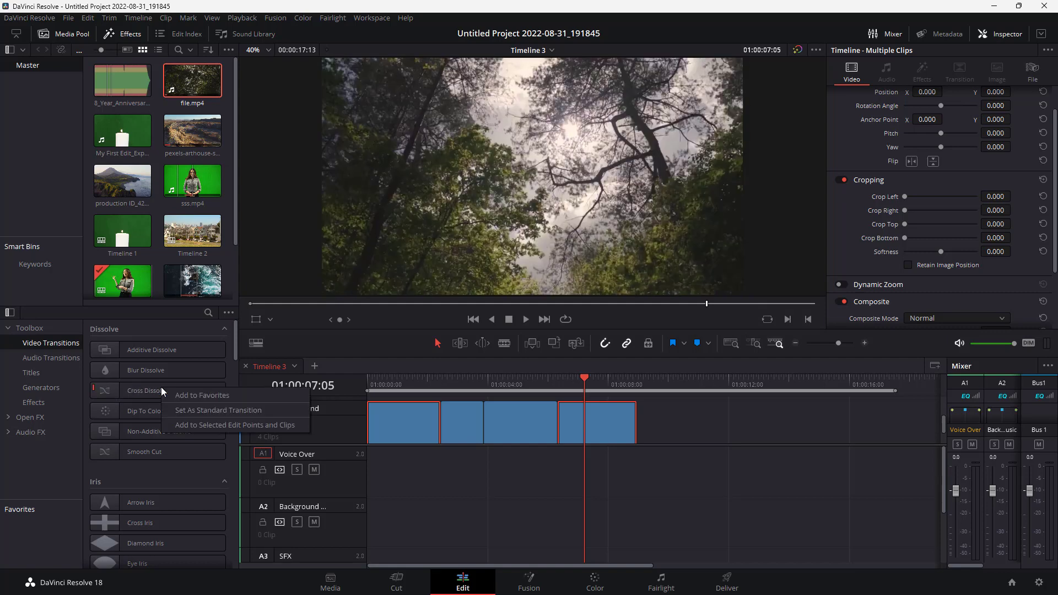
left_click(208, 423)
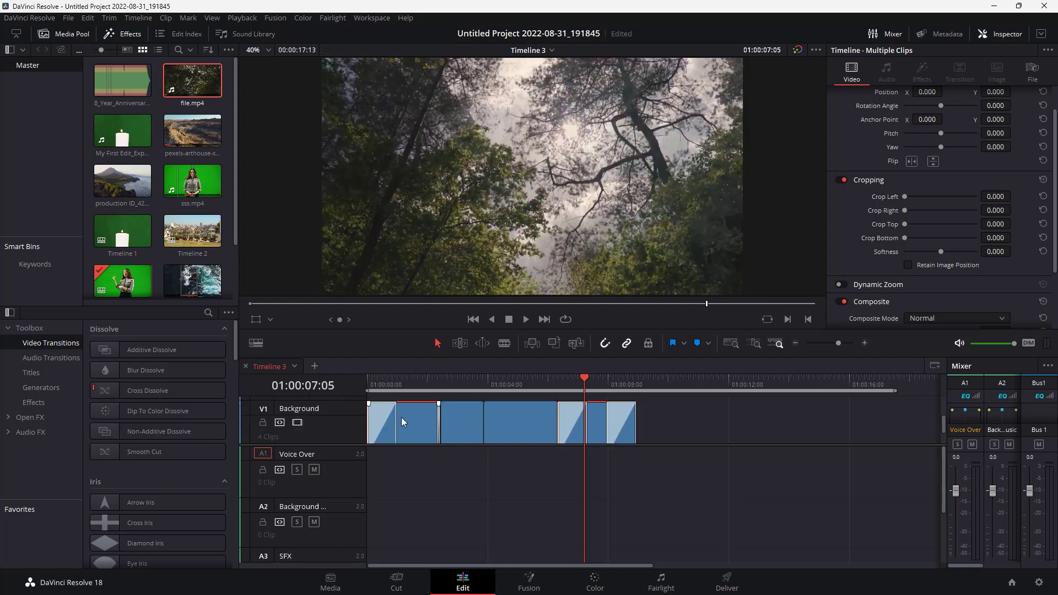
left_click(436, 385)
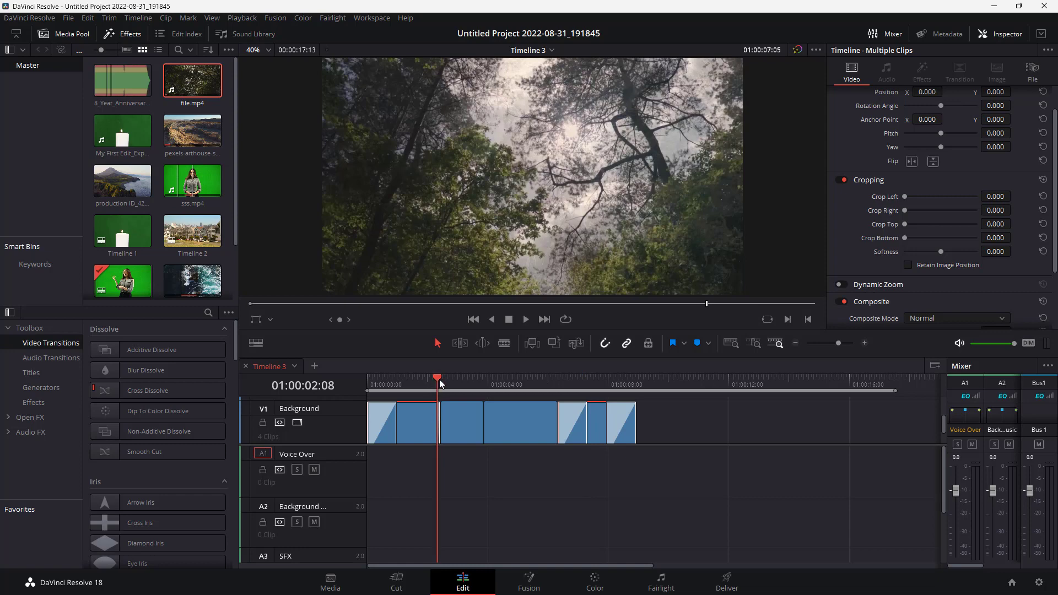
mouse_move(432, 386)
left_mouse_down()
mouse_move(384, 395)
mouse_move(439, 397)
left_mouse_up()
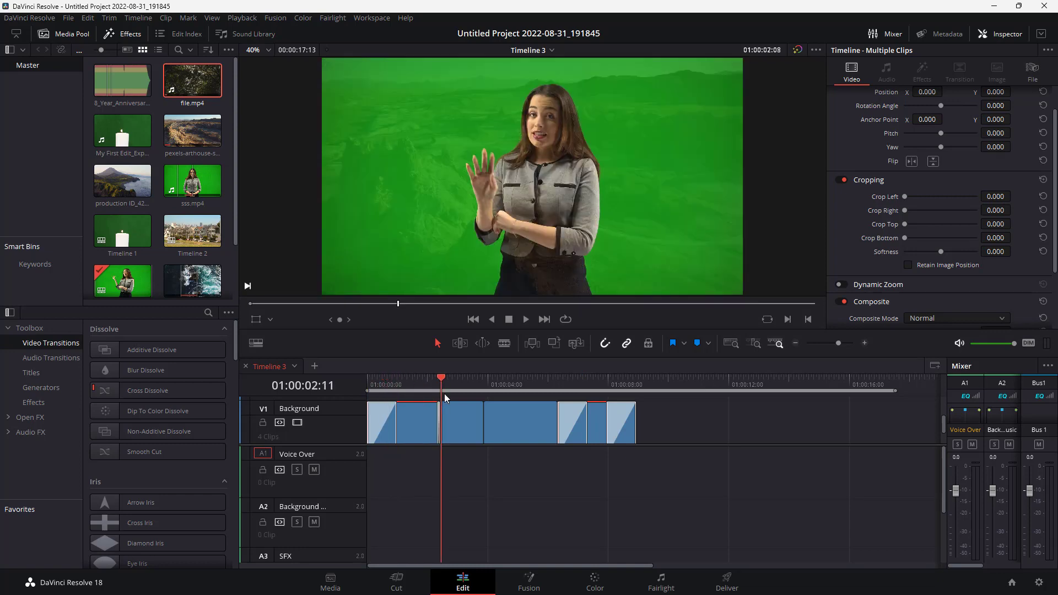
left_click(465, 430)
left_click_drag(444, 385, 637, 387)
Drag water.mp4 along V1 to leave a gap before the final clip
left_click(473, 429)
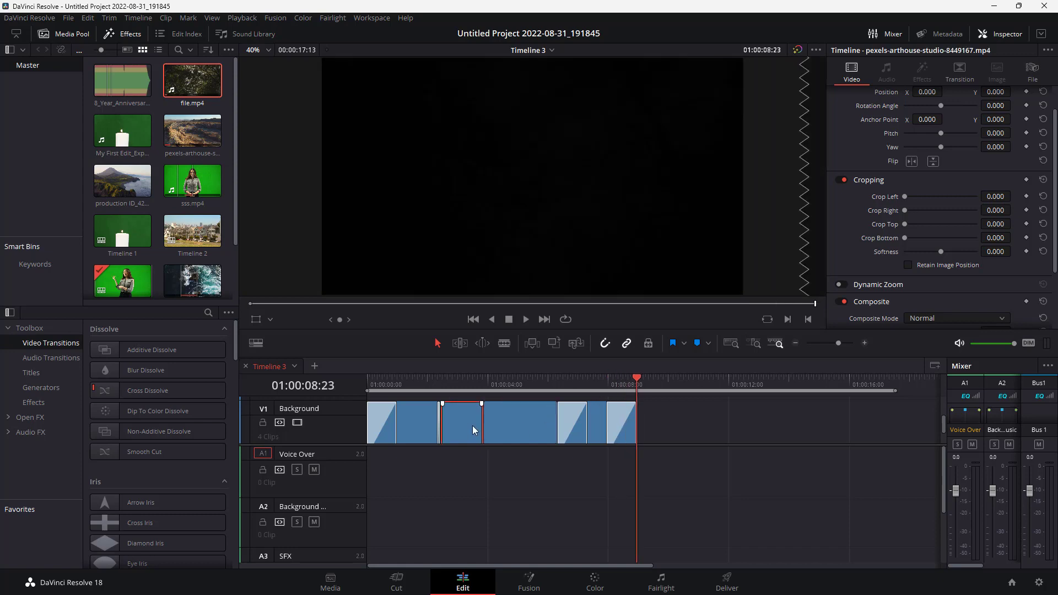
mouse_move(509, 426)
left_mouse_down()
mouse_move(525, 502)
mouse_move(528, 423)
mouse_move(511, 422)
left_mouse_up()
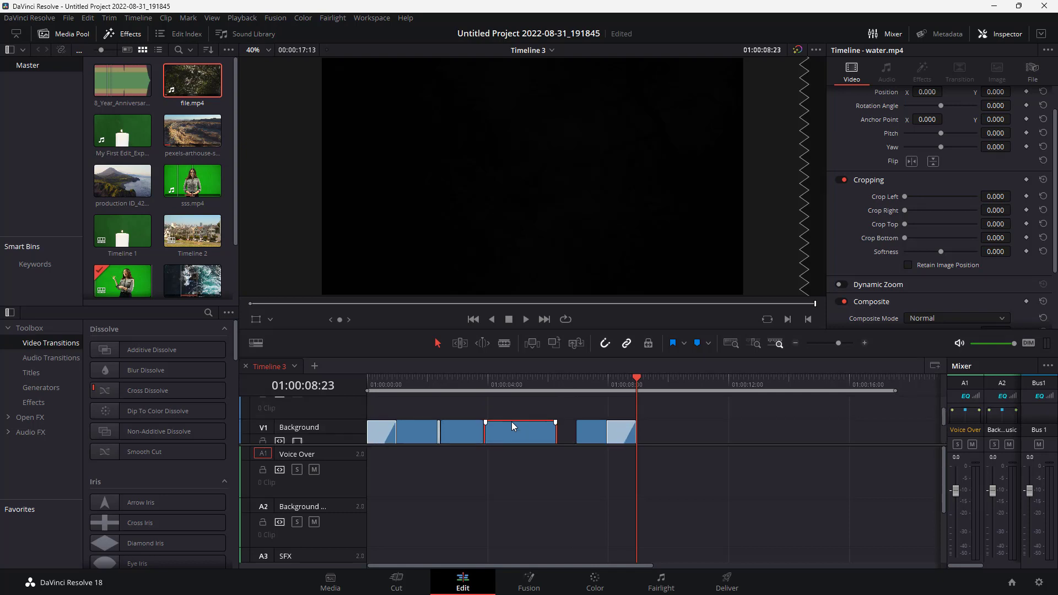